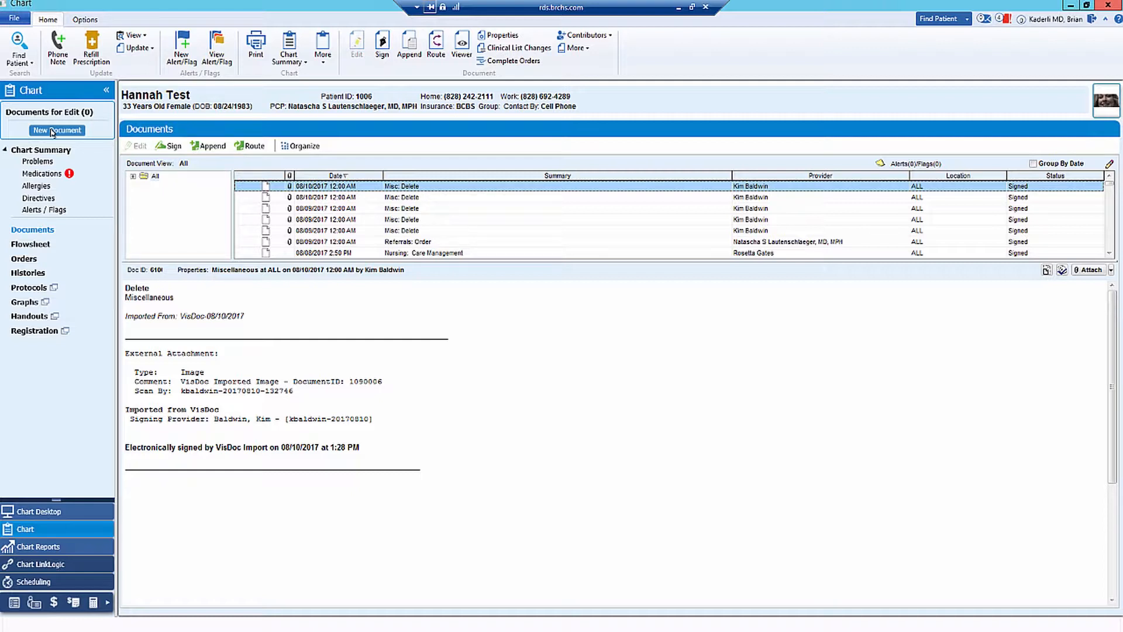
Step: Create a new chart document for the patient with the encounter type Continuity Provider Note
left_click(52, 131)
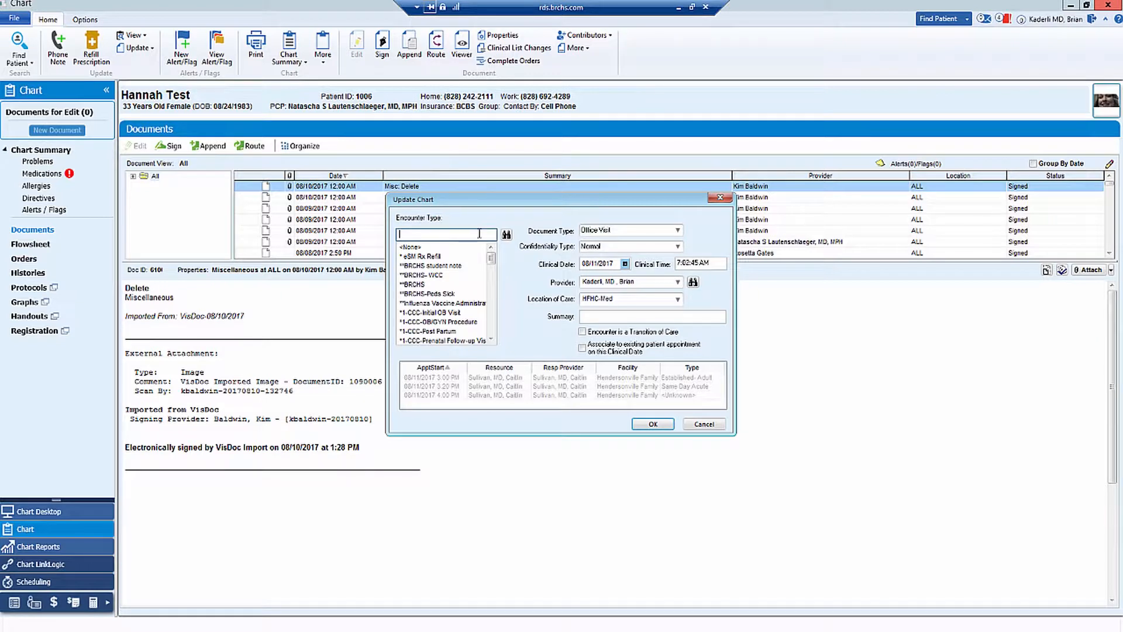
type("C")
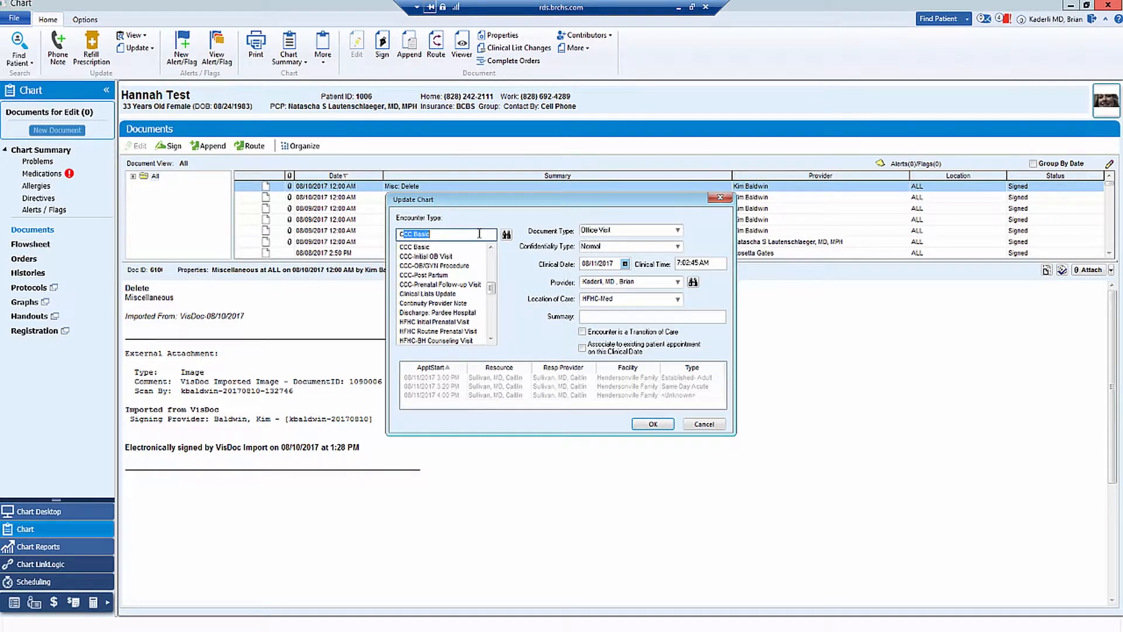
type("ontinuity Provider Note")
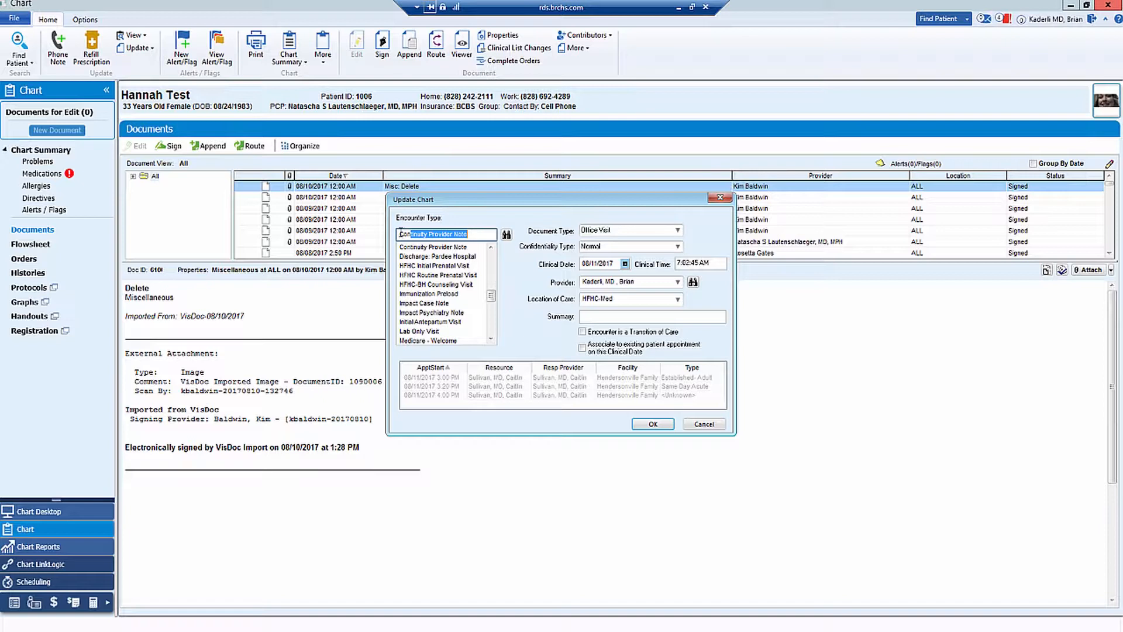
left_click(415, 247)
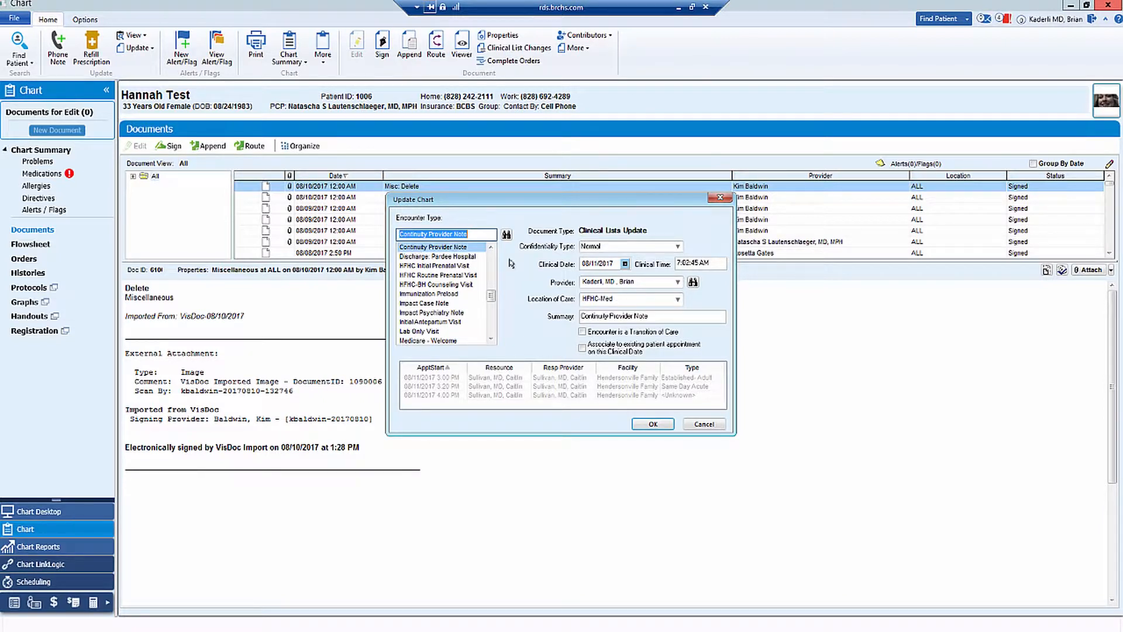
left_click(650, 423)
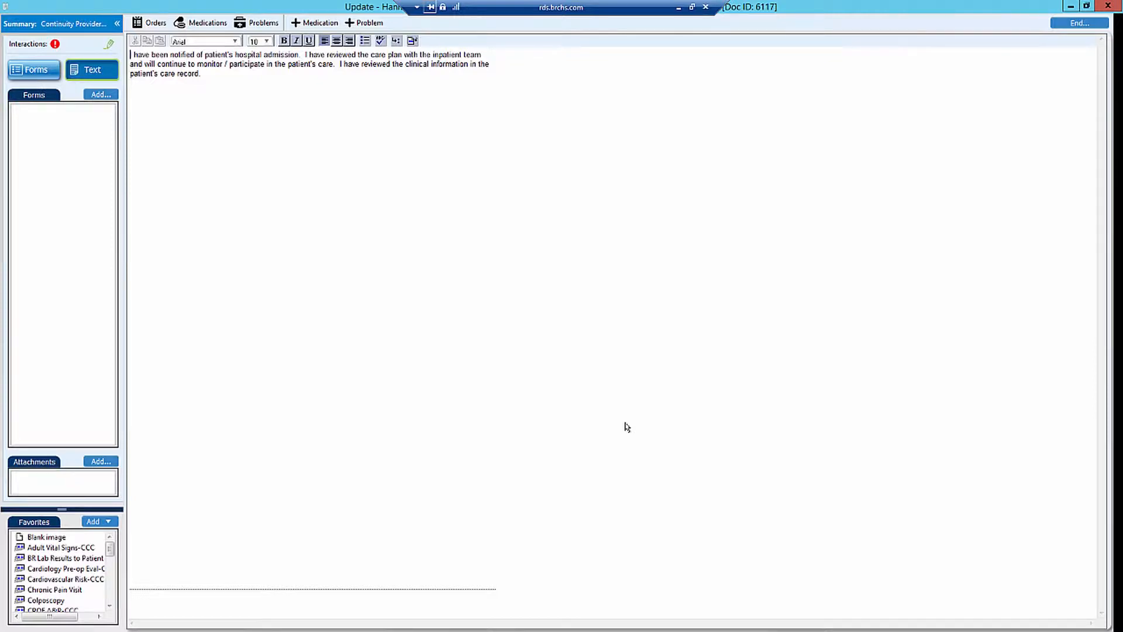
Step: Enter "Admitted for chest pain." above the template statement and insert the provider's time-stamped signature beneath it with the .s quick text
key("Return")
key("Return")
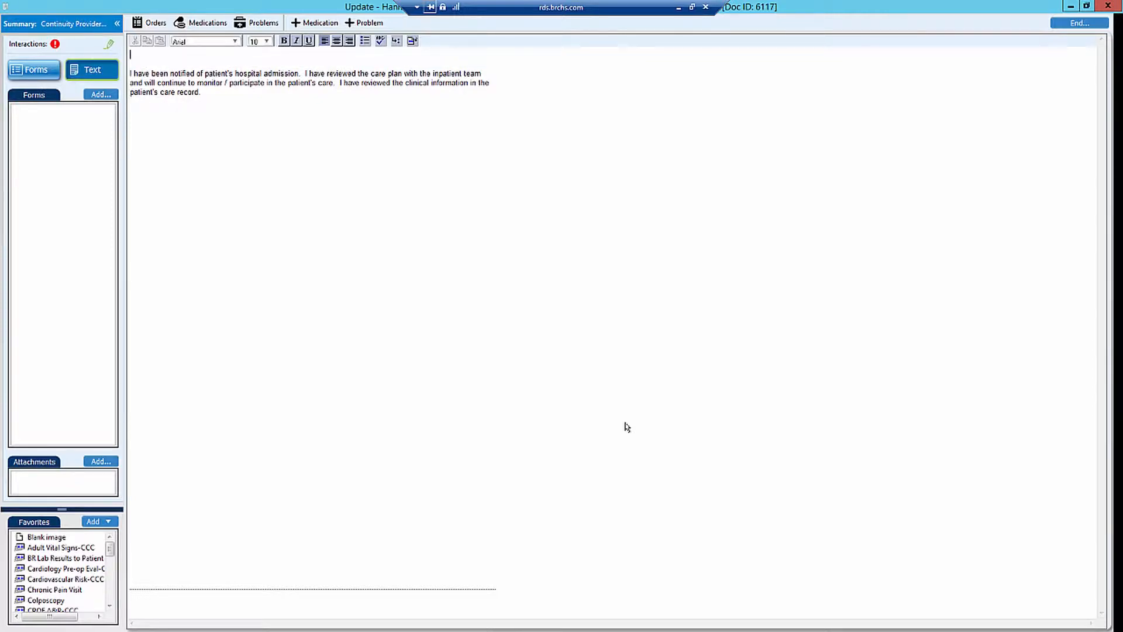
type("Admitted for chest pain.")
key("Return")
type(".s")
key("space")
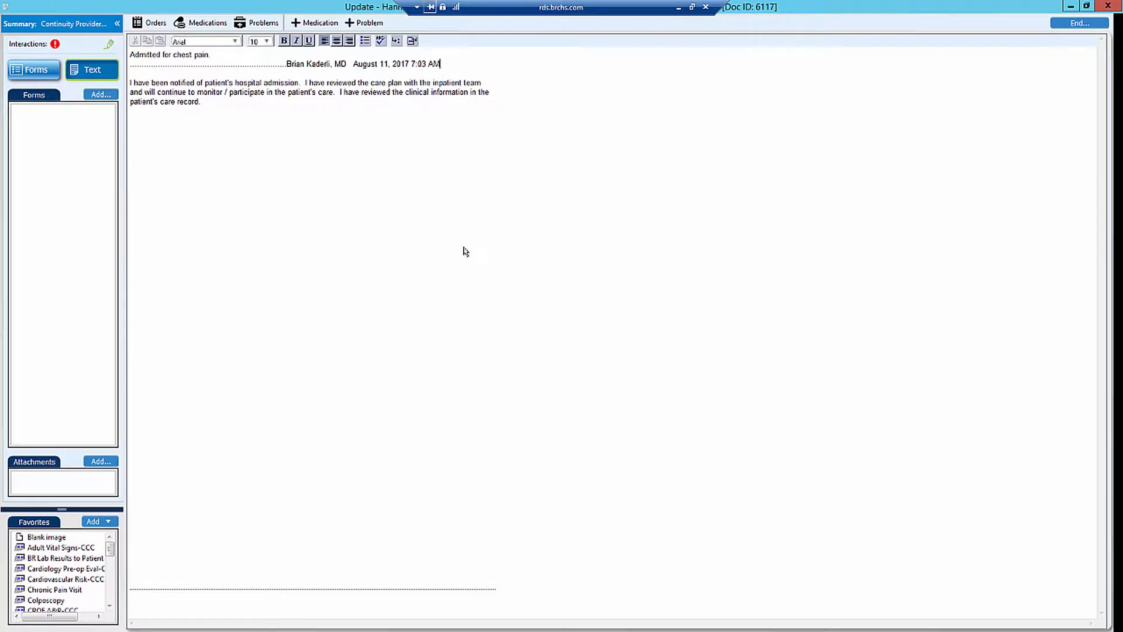
left_click(389, 193)
Step: Add the PMH-PSH-CCC form from the enlarged favorites list and mark both past medical and past surgical history as reviewed - no changes required
left_click_drag(64, 509, 83, 242)
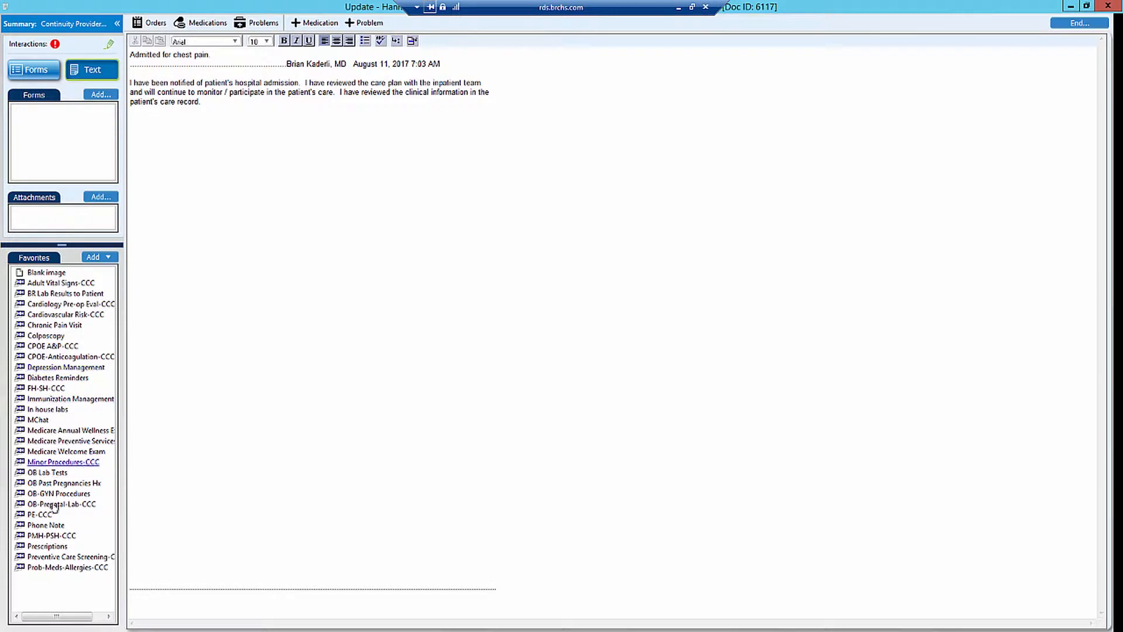
double_click(51, 535)
left_click(389, 78)
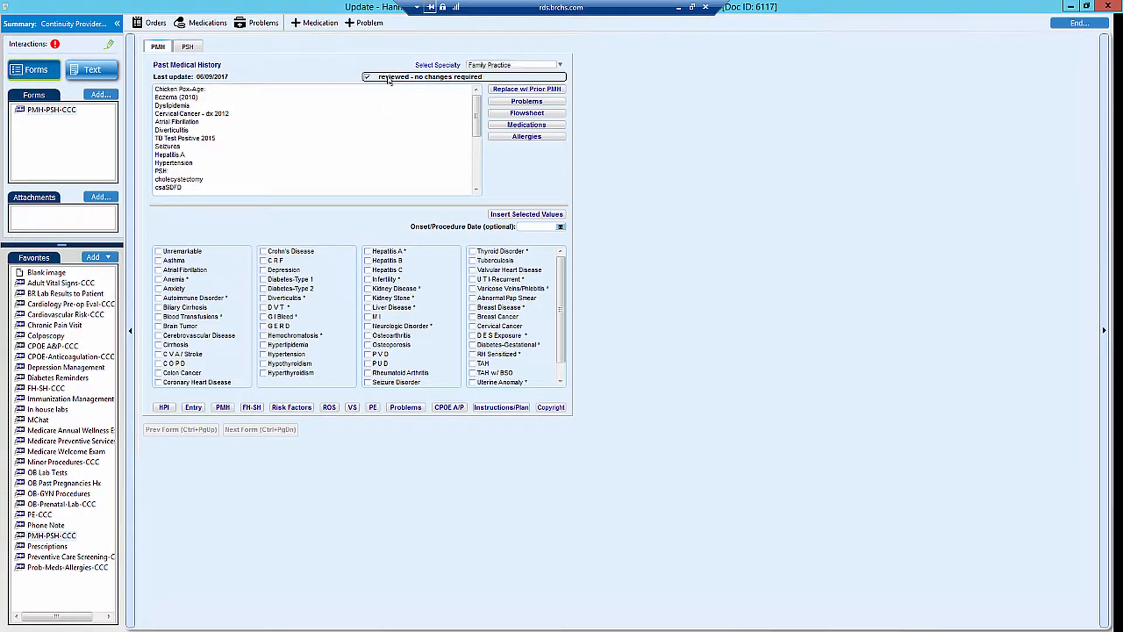
left_click(187, 48)
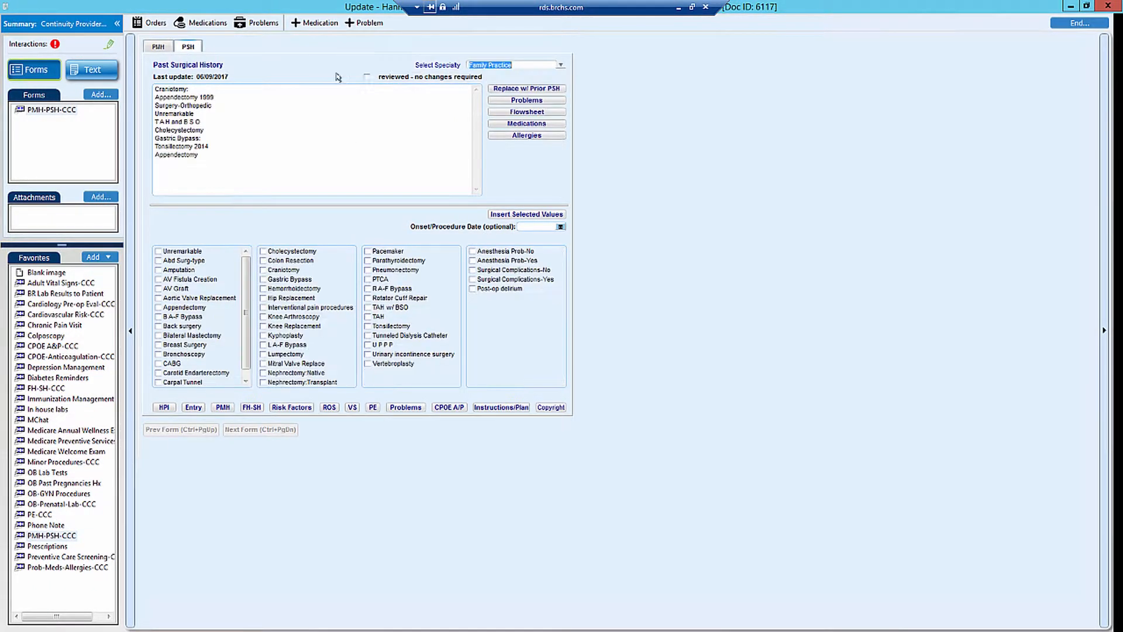
left_click(369, 79)
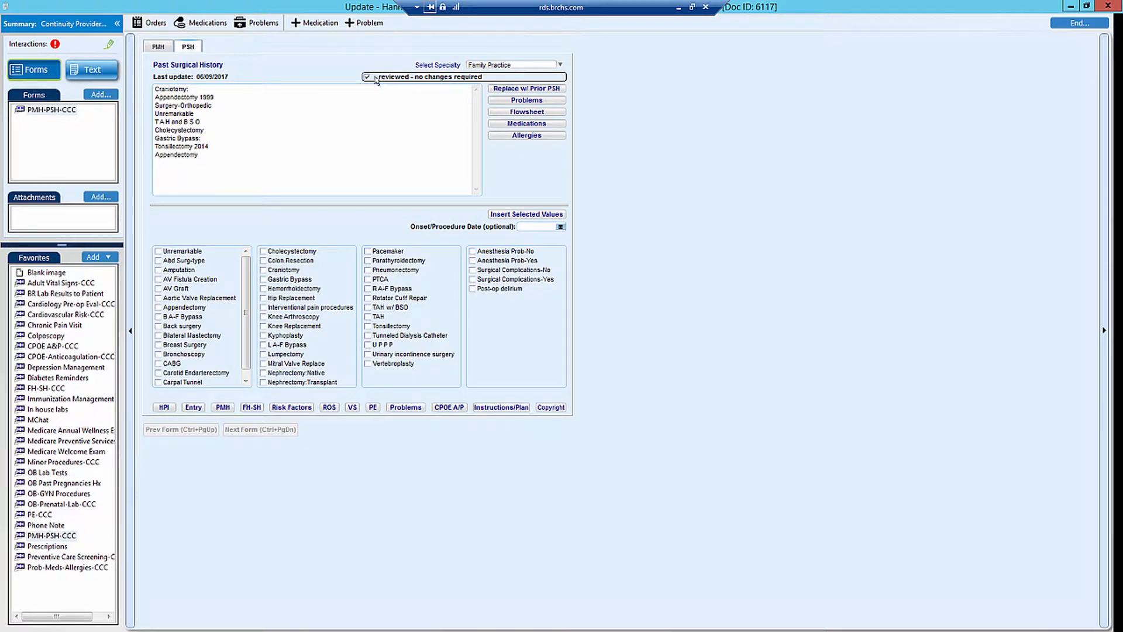
left_click(80, 70)
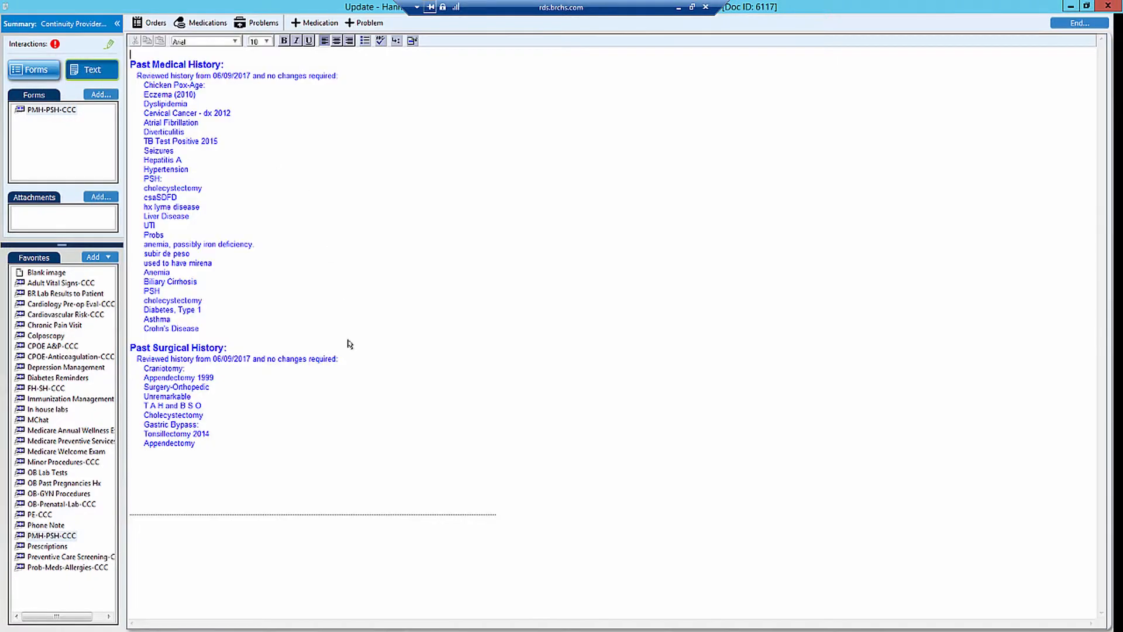
Step: Add the FH-SH-CCC form and mark both family history and social history as reviewed - no changes required
left_click(35, 71)
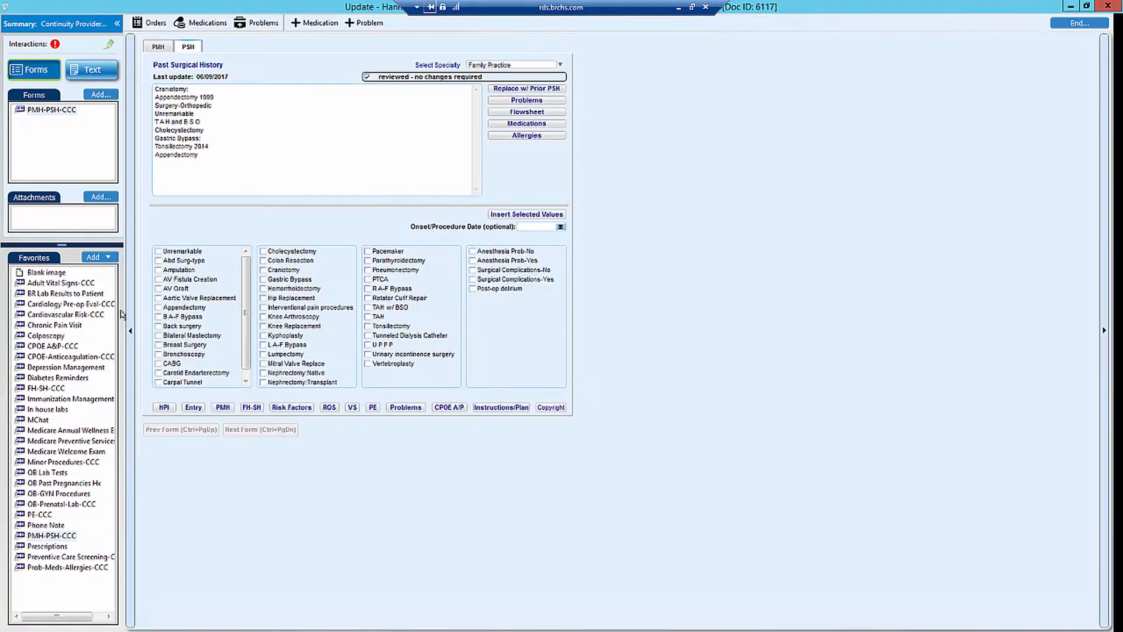
double_click(58, 388)
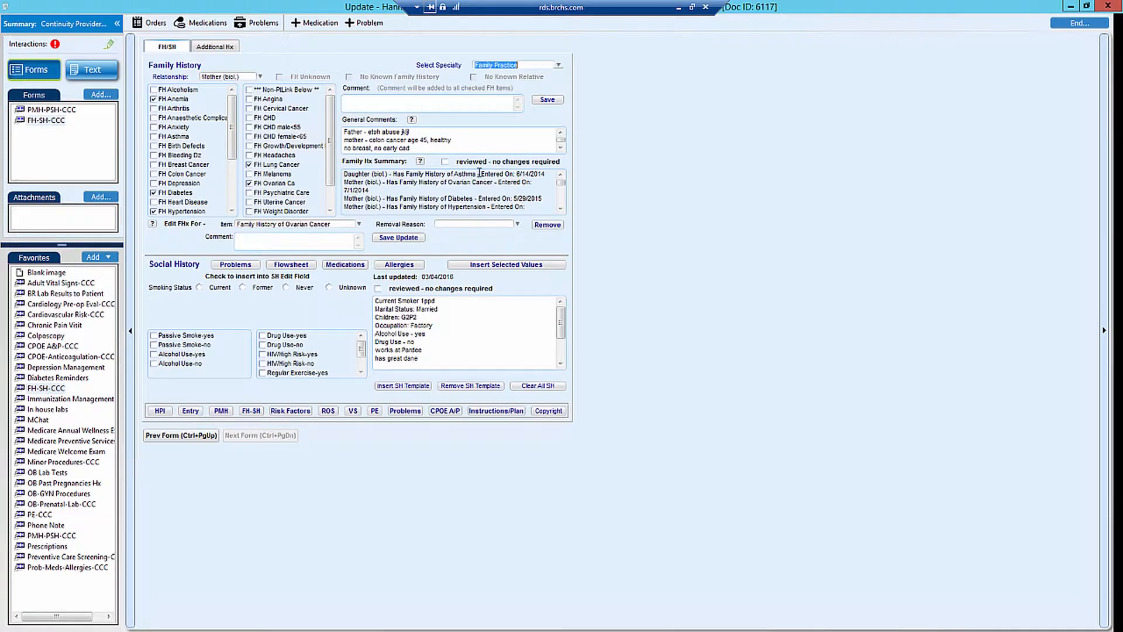
left_click(446, 162)
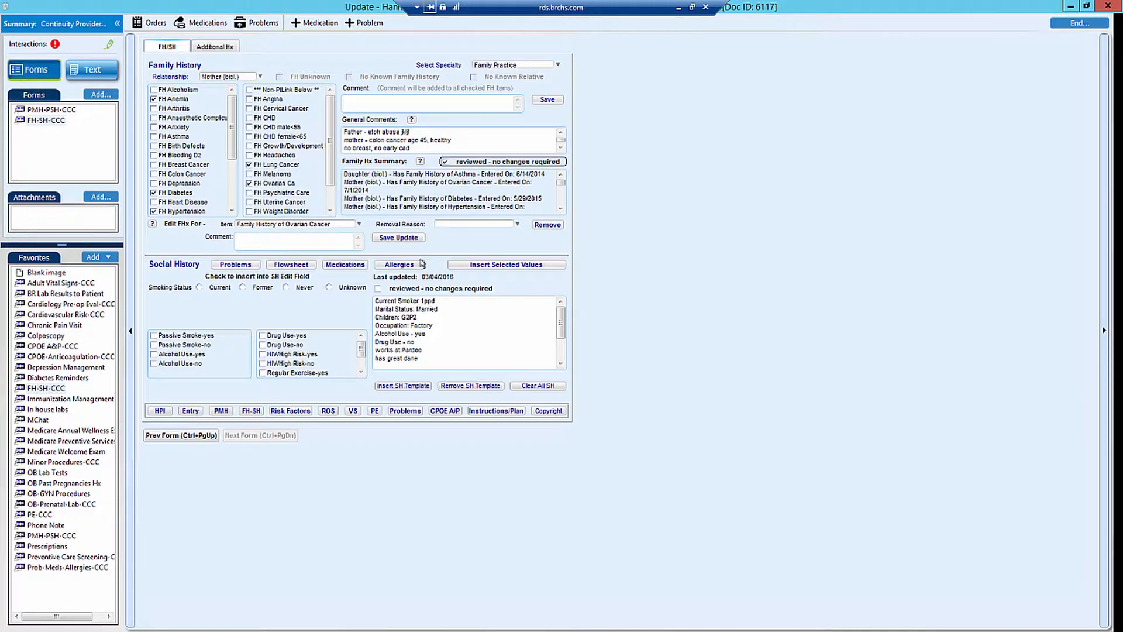
left_click(378, 289)
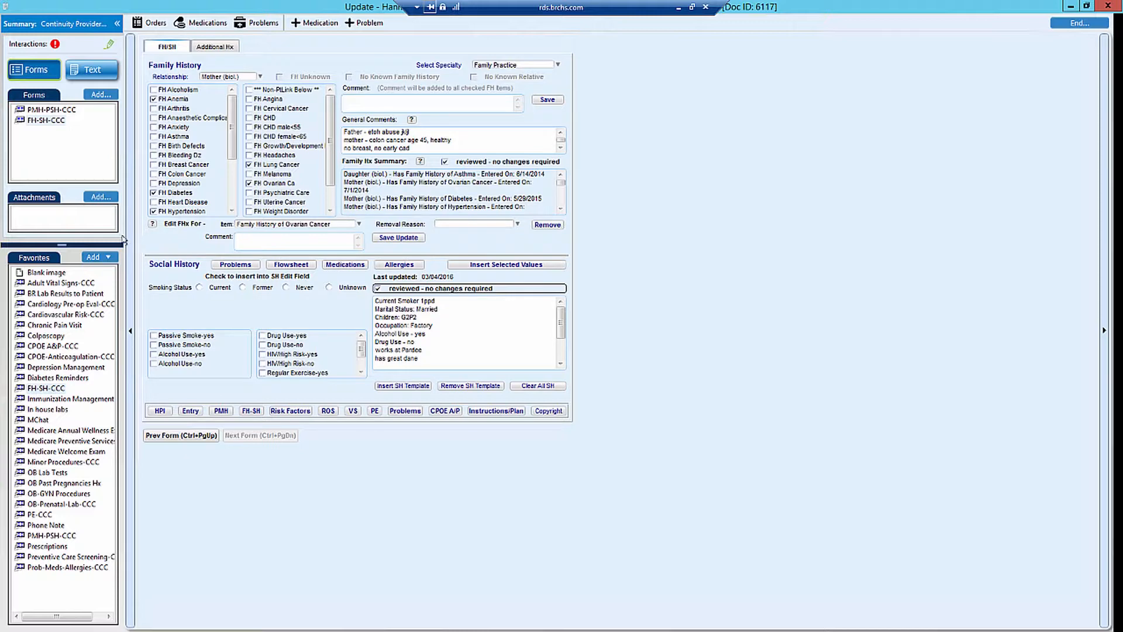
Step: Add the Prob-Meds-Allergies-CCC form and review the compiled note text from the admission statement through problems, medications and allergies
left_click(61, 567)
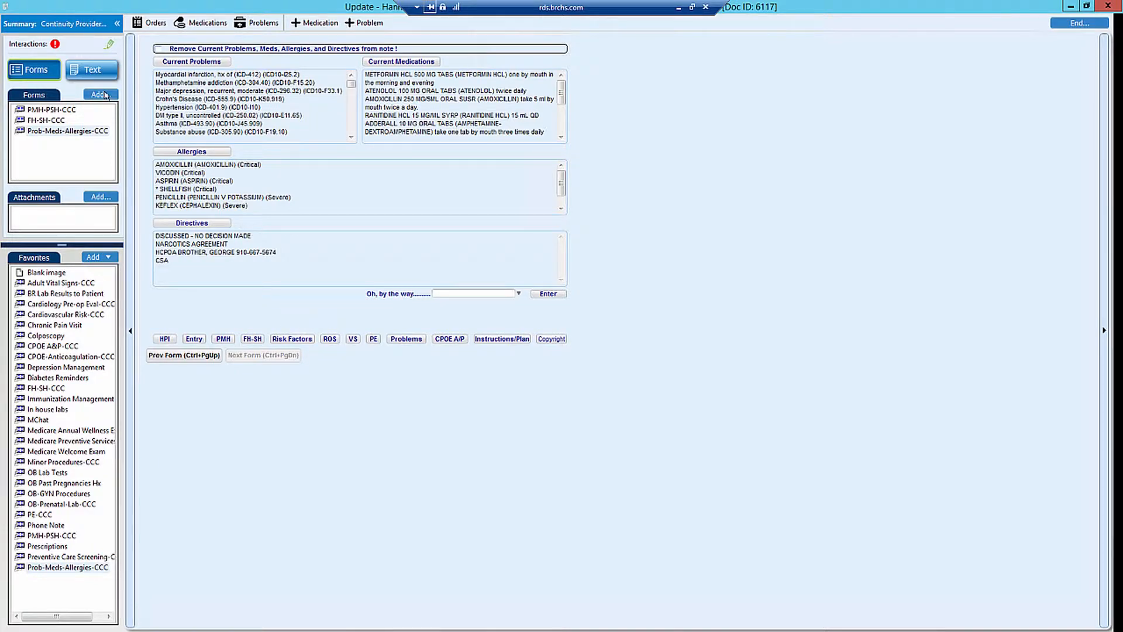
left_click(82, 66)
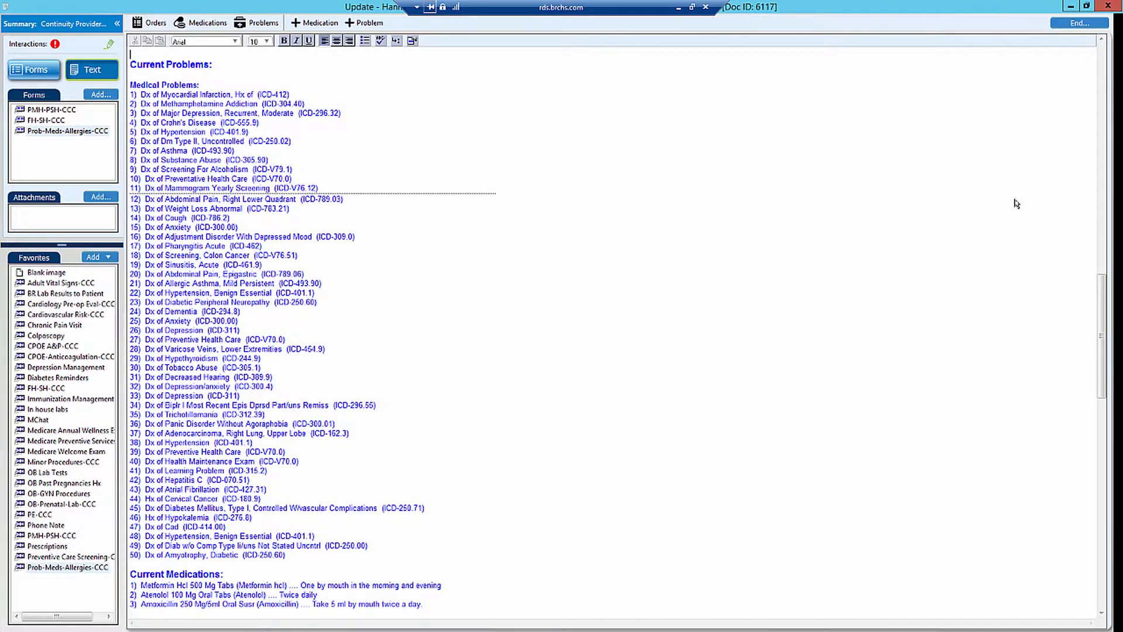
scroll(1101, 316, "down", 4)
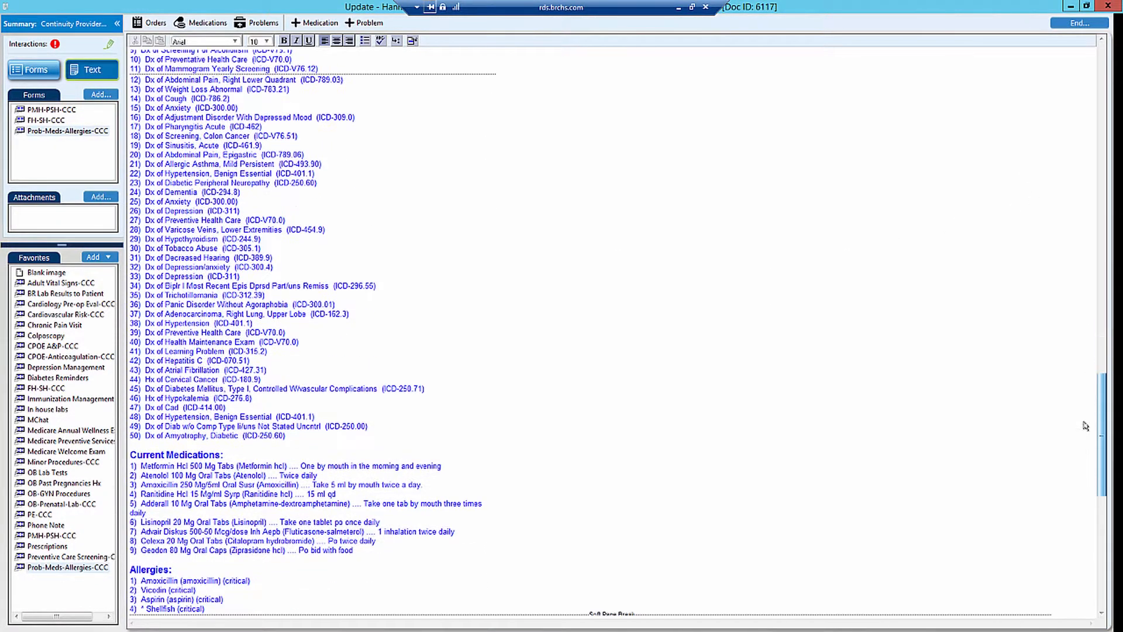
left_click_drag(1081, 370, 1094, 35)
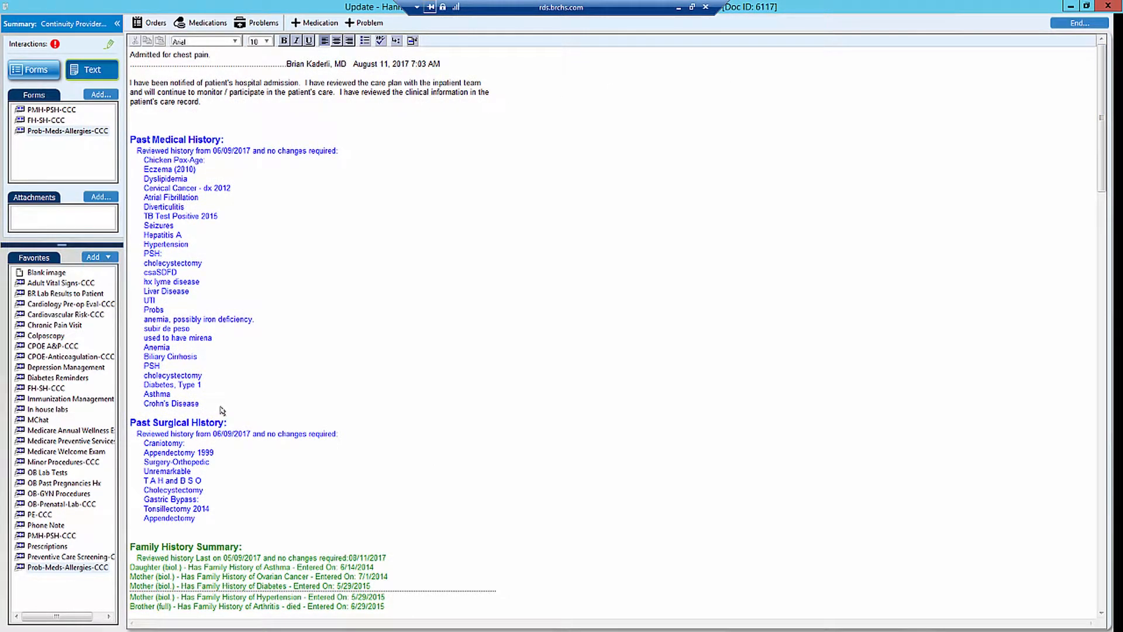
scroll(361, 391, "down", 1)
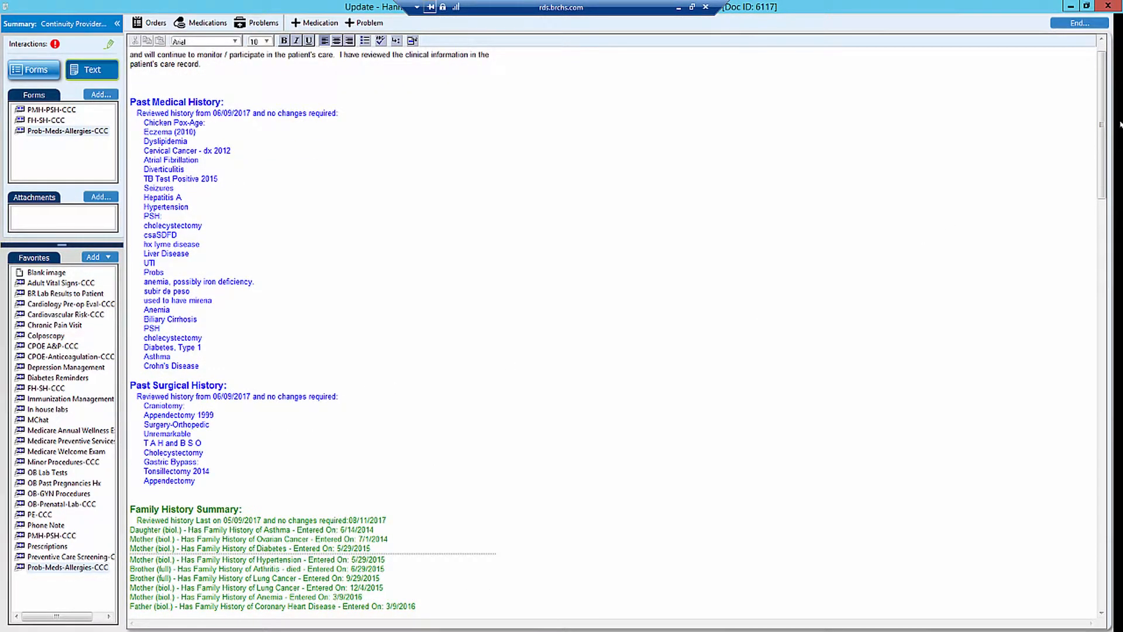
left_click_drag(1100, 201, 1097, 329)
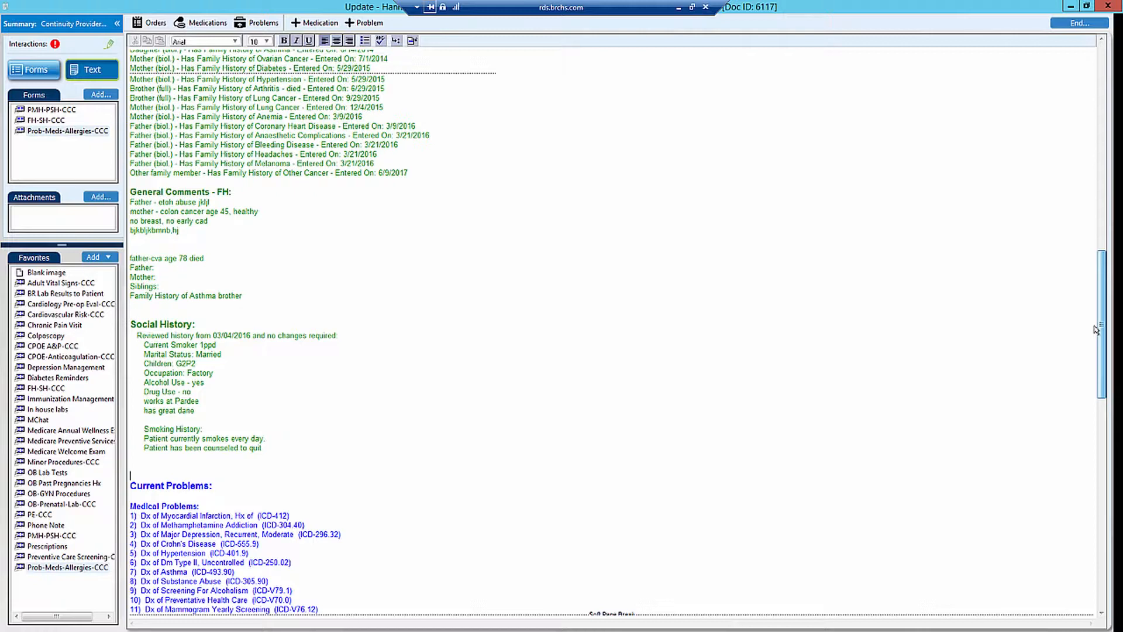
left_click_drag(1097, 330, 1096, 121)
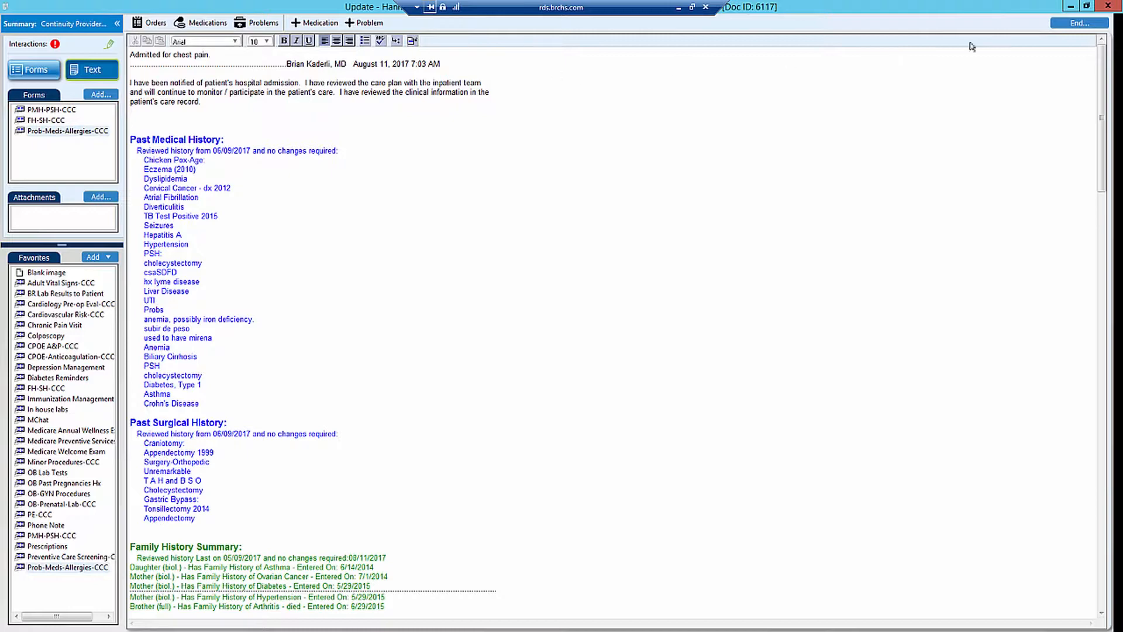
Step: End the update with the patient's primary care provider as responsible provider and routing recipient, and put the document on hold
left_click(1080, 24)
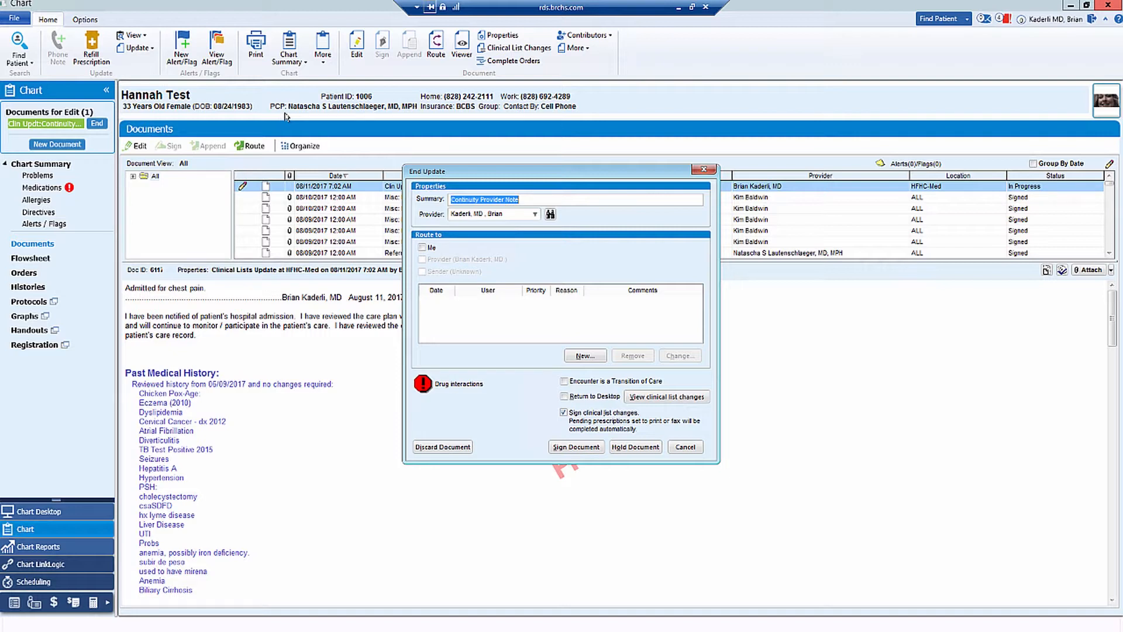
left_click(550, 214)
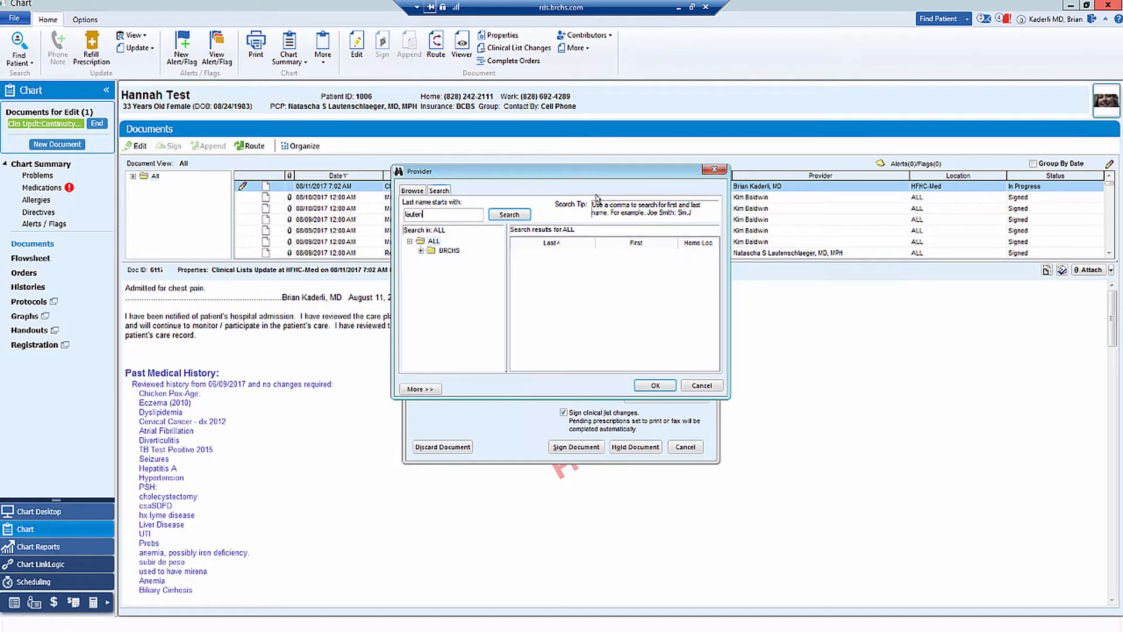
left_click(515, 215)
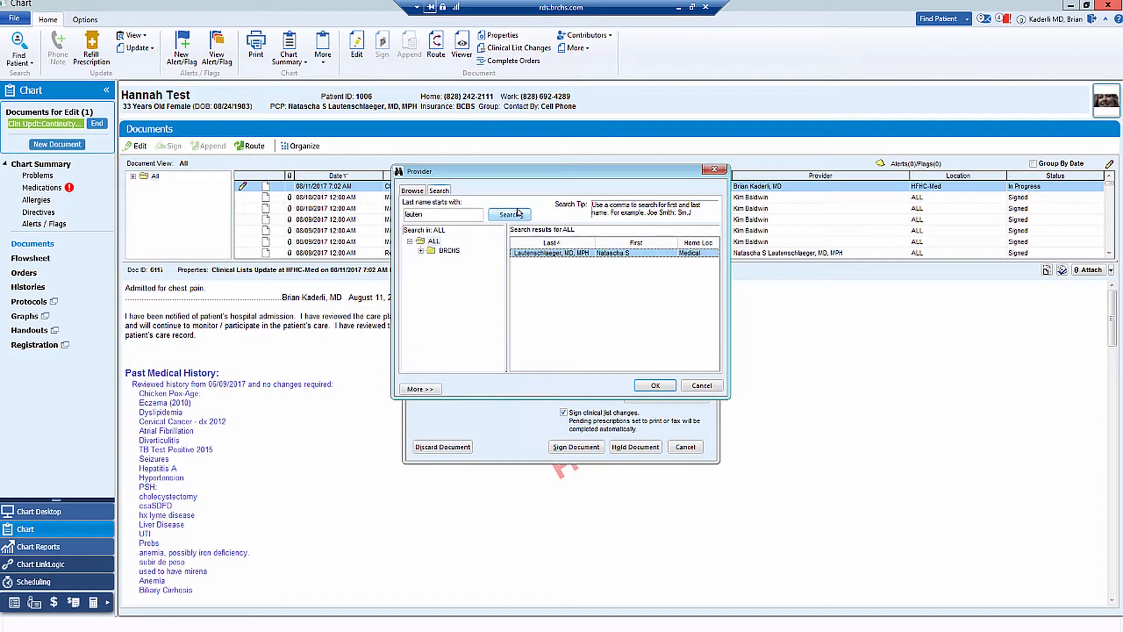
double_click(597, 253)
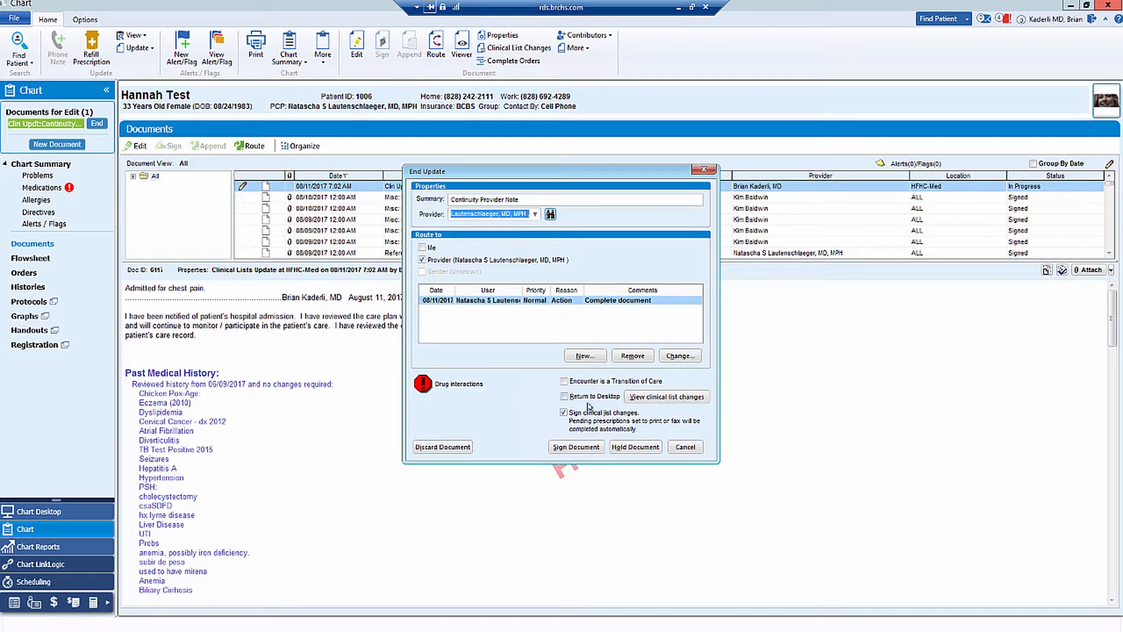
left_click(636, 448)
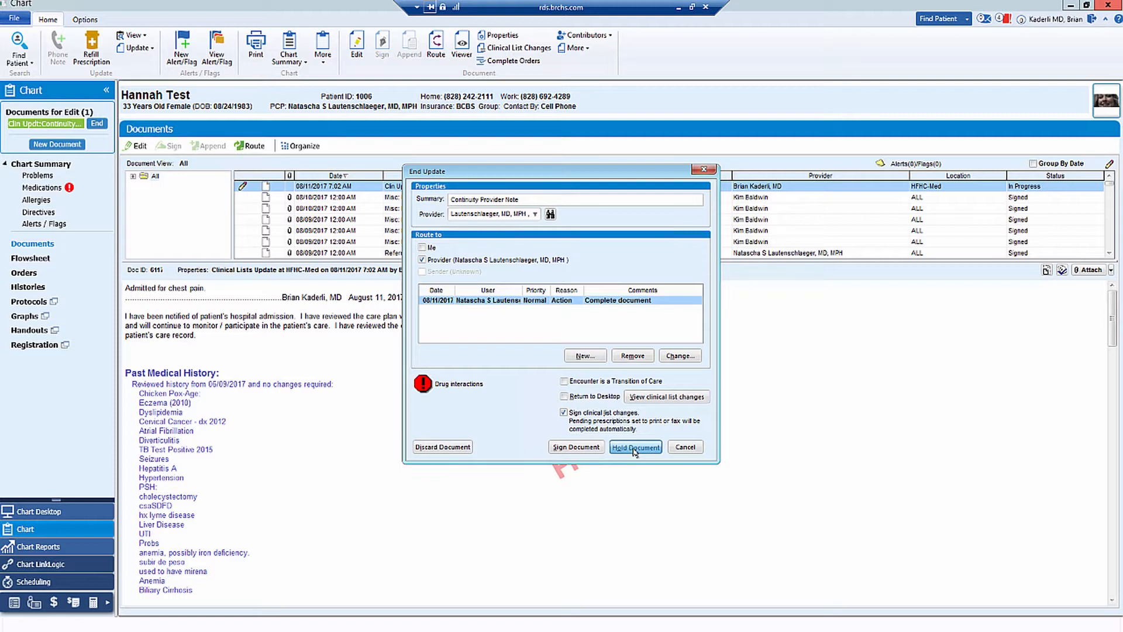
left_click(634, 448)
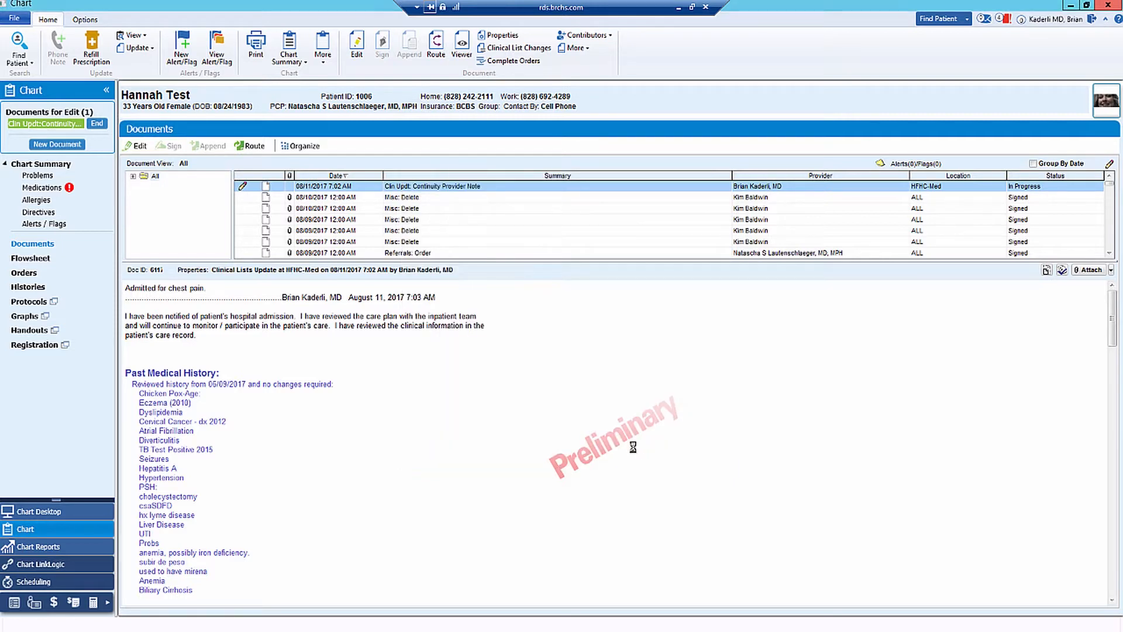
Step: Reopen the held Continuity Provider Note, add a dotted signature line with the primary care doctor's name below the admission statement, and end the update
double_click(430, 188)
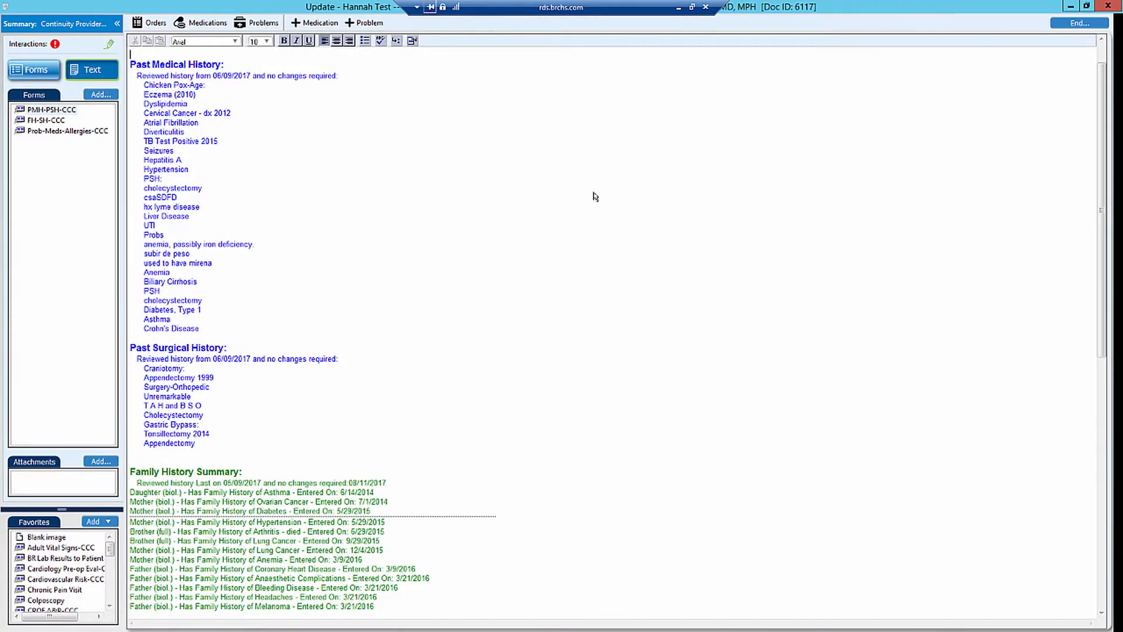
left_click(1102, 41)
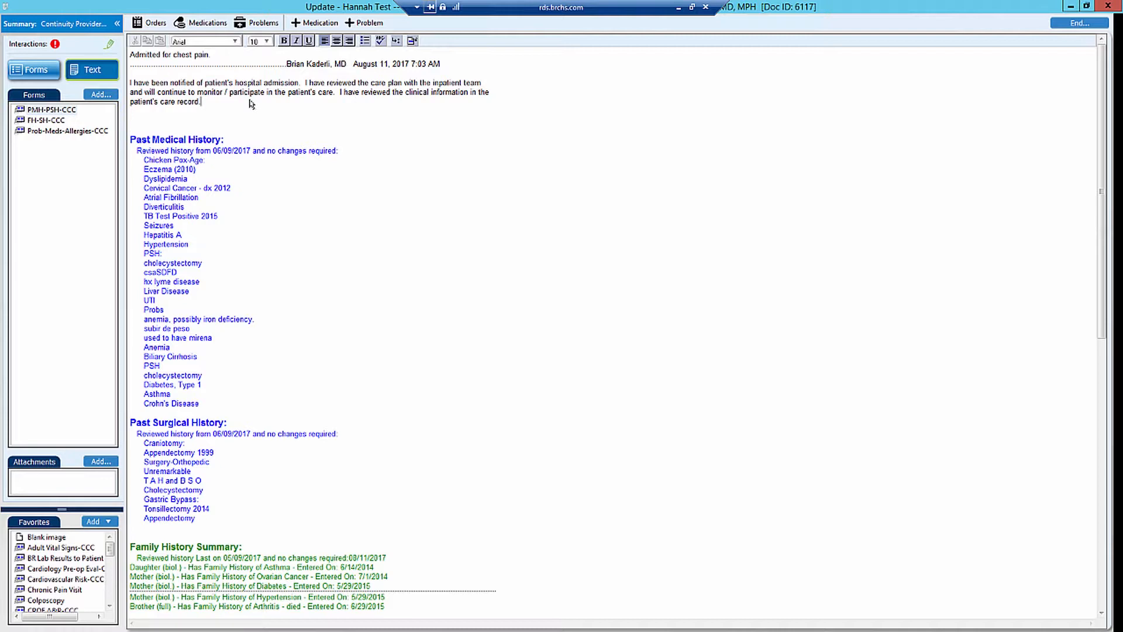
key("Return")
key("Return")
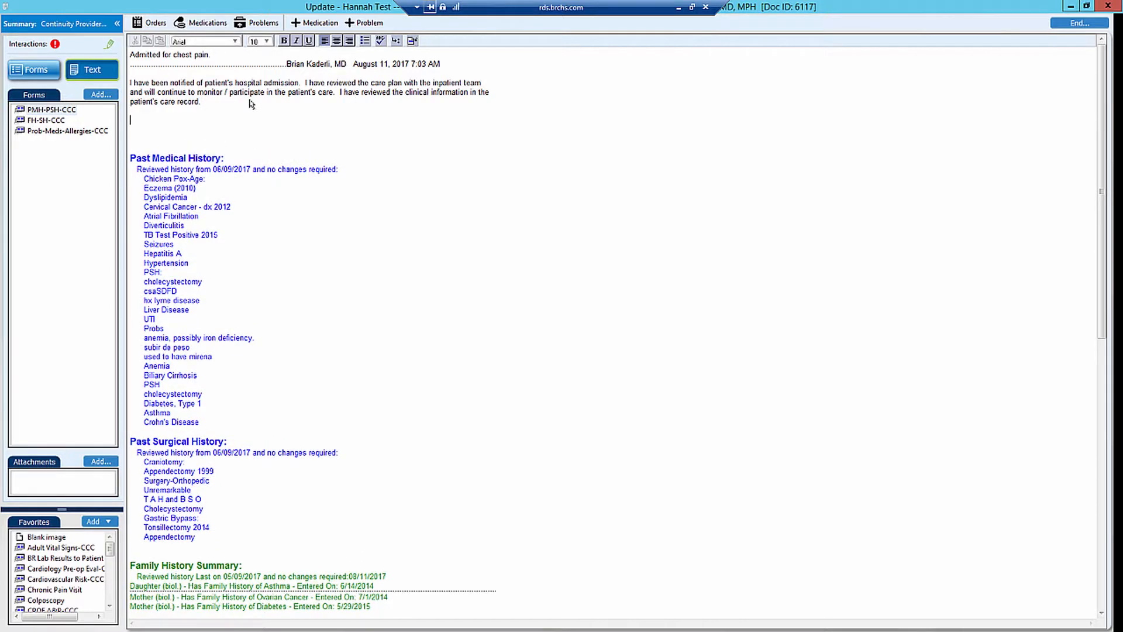
type("....... Dr. L")
left_click(1089, 24)
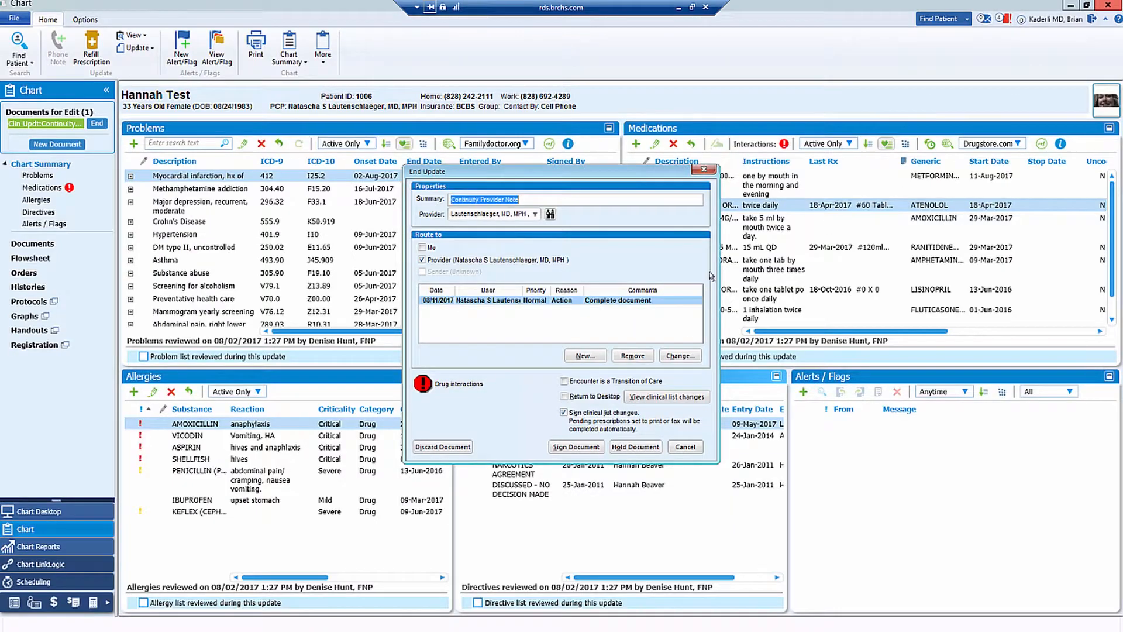